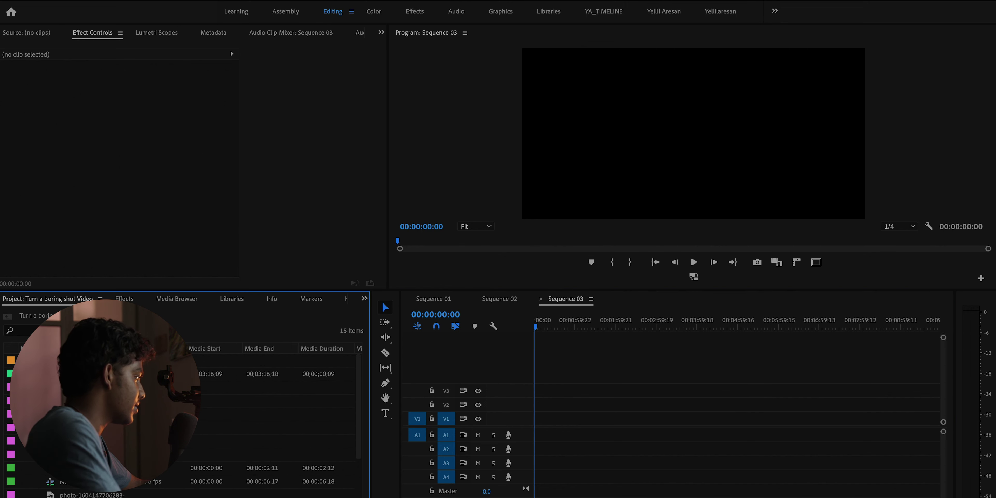
# Select the first photo in the Project panel of the 'Turn a boring shot Video' project
pyautogui.click(271, 387)
# Place the six photos DSC03944 through DSC04018 back to back on V1 at 00:00:00:00
pyautogui.keyDown('shift'); pyautogui.click(271, 455); pyautogui.keyUp('shift')
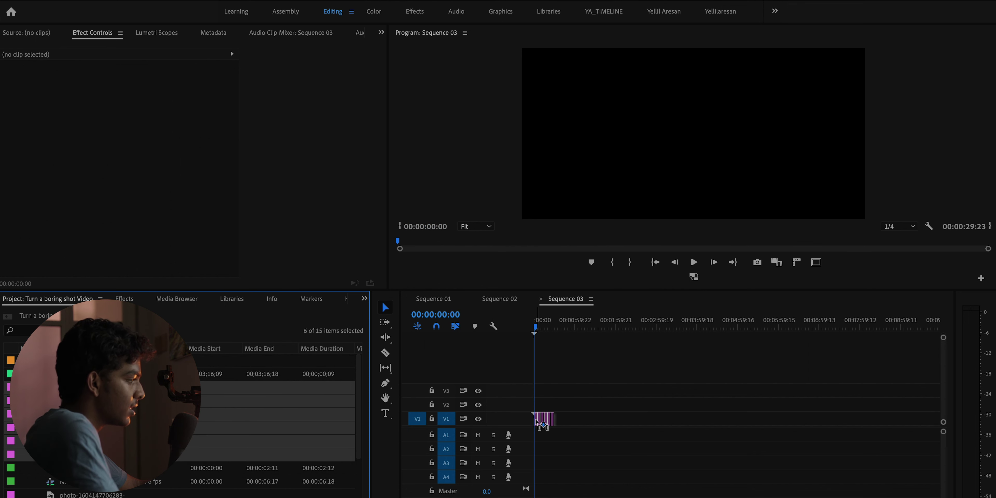
pyautogui.moveTo(536, 422); pyautogui.dragTo(538, 423)
pyautogui.press('=')
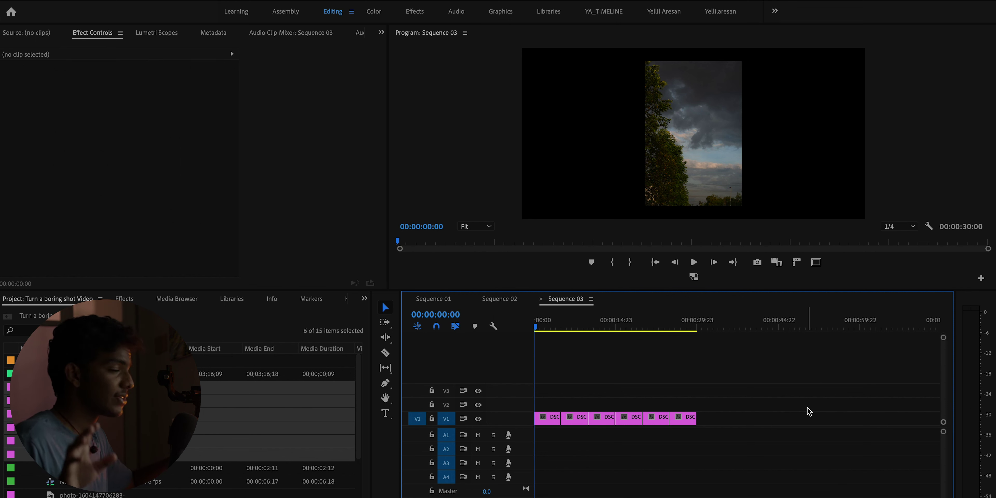
pyautogui.press('-')
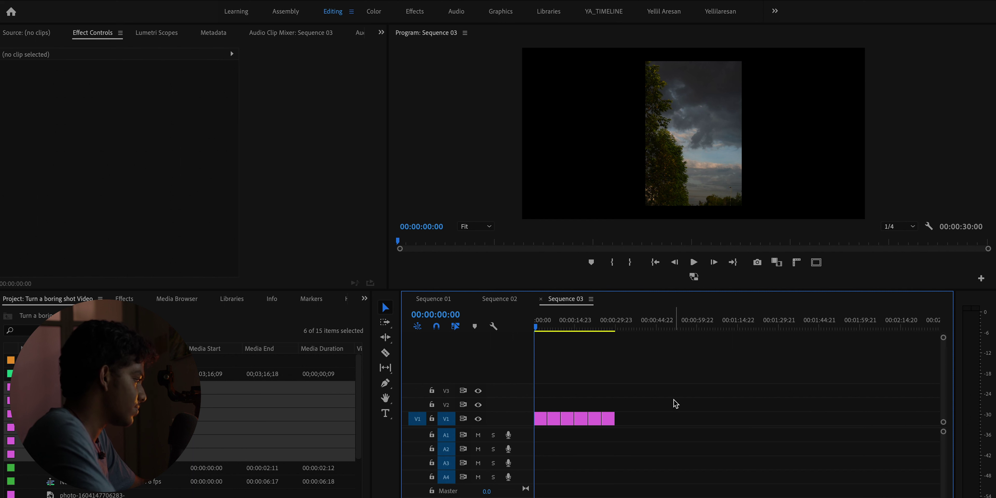
pyautogui.press('=')
pyautogui.press('=')
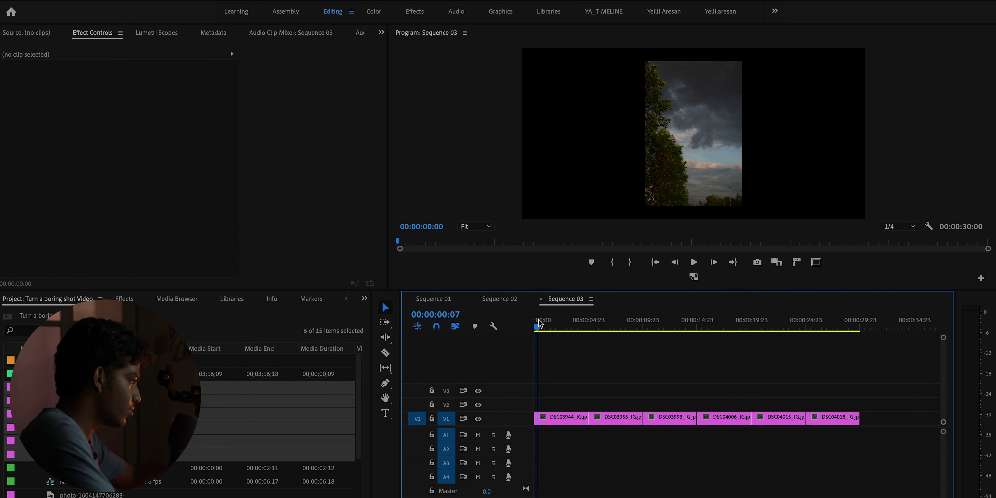
# Shift the photos later, lengthen the first to about 7 seconds, and shuffle the others between V1 and V2
pyautogui.click(673, 329)
pyautogui.press('-')
pyautogui.moveTo(812, 383); pyautogui.dragTo(570, 421)
pyautogui.moveTo(749, 383); pyautogui.dragTo(659, 427)
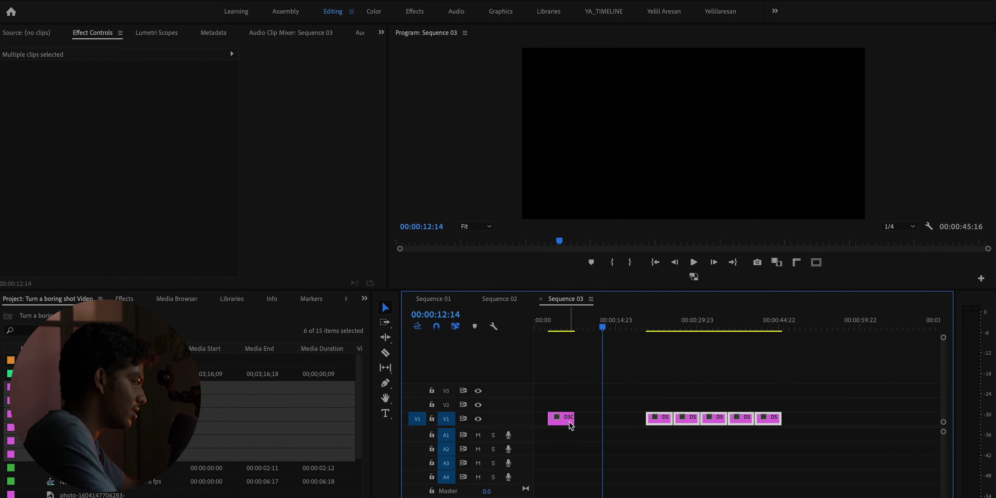
pyautogui.moveTo(576, 419)
pyautogui.mouseDown()
pyautogui.moveTo(604, 410)
pyautogui.moveTo(560, 404)
pyautogui.moveTo(585, 407)
pyautogui.mouseUp()
pyautogui.click(693, 388)
pyautogui.moveTo(586, 404); pyautogui.dragTo(678, 420)
pyautogui.moveTo(583, 405); pyautogui.dragTo(606, 405)
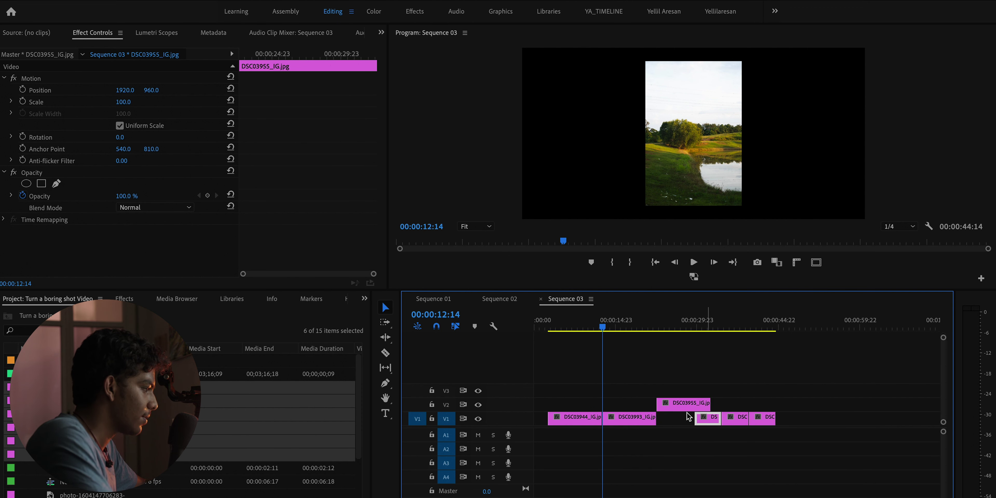
# Put DSC04006, DSC04015 and DSC04018 back on V1 in order and preview the sequence
pyautogui.moveTo(705, 418); pyautogui.dragTo(680, 395)
pyautogui.hotkey('ctrl', 'z')
pyautogui.hotkey('ctrl', 'z')
pyautogui.hotkey('ctrl', 'z')
pyautogui.hotkey('ctrl', 'z')
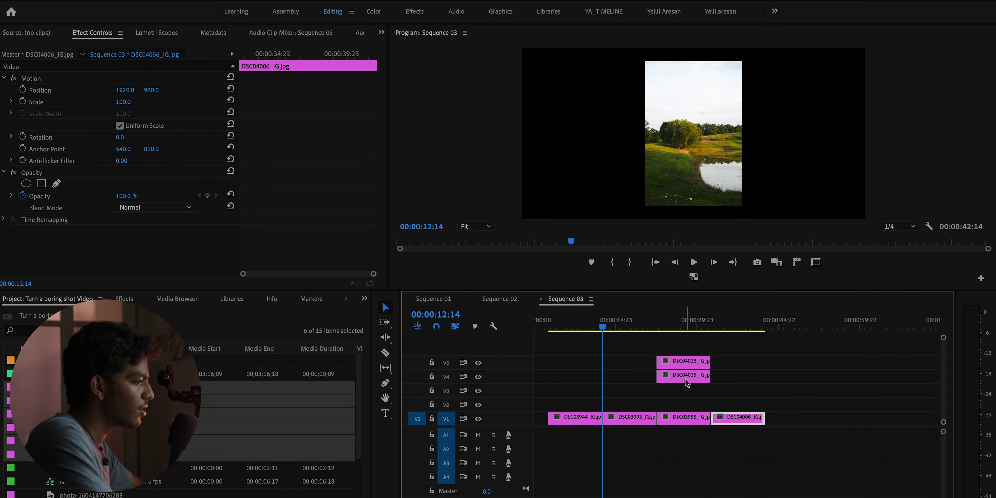
pyautogui.moveTo(691, 382); pyautogui.dragTo(801, 423)
pyautogui.moveTo(677, 368); pyautogui.dragTo(823, 420)
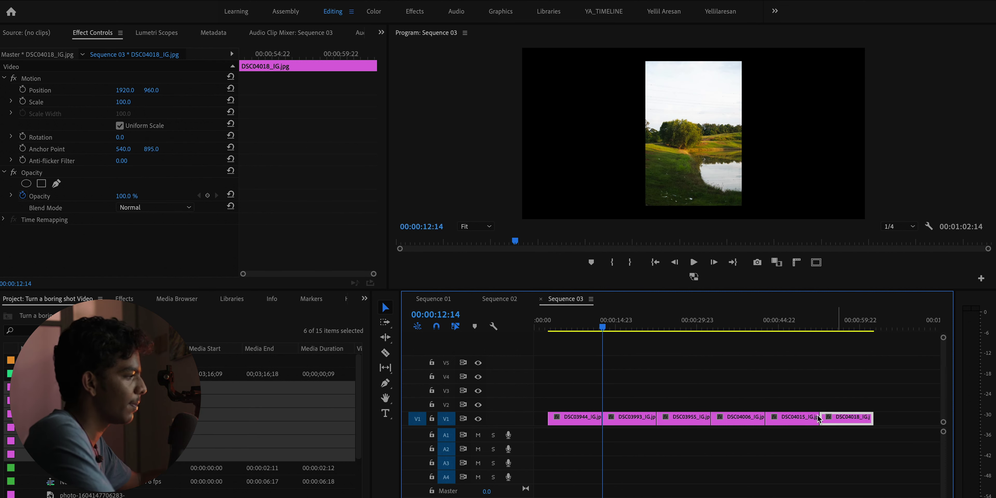
pyautogui.press('-')
pyautogui.moveTo(568, 323); pyautogui.dragTo(562, 359)
pyautogui.press('=')
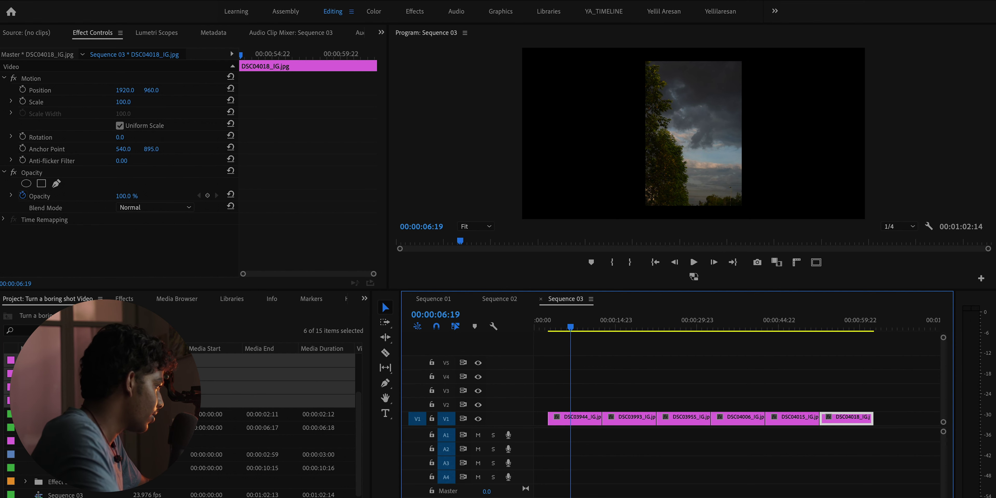
# Place the paper texture on V1 with the six photos moved up to V2 above it
pyautogui.hotkey('shift', '2')
pyautogui.moveTo(97, 441); pyautogui.dragTo(892, 434)
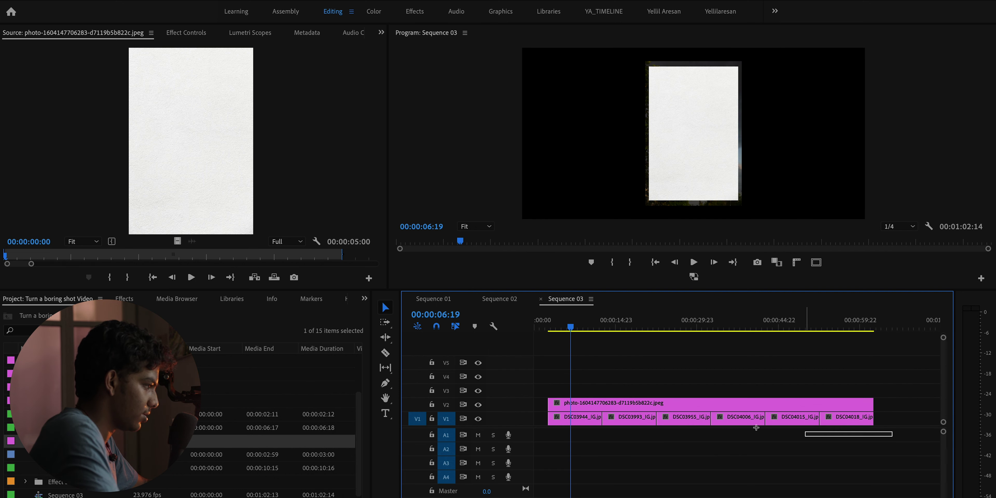
pyautogui.moveTo(573, 417); pyautogui.dragTo(574, 390)
pyautogui.moveTo(912, 378); pyautogui.dragTo(534, 423)
# Scale the paper texture up to about 388 so it fills the frame
pyautogui.click(609, 422)
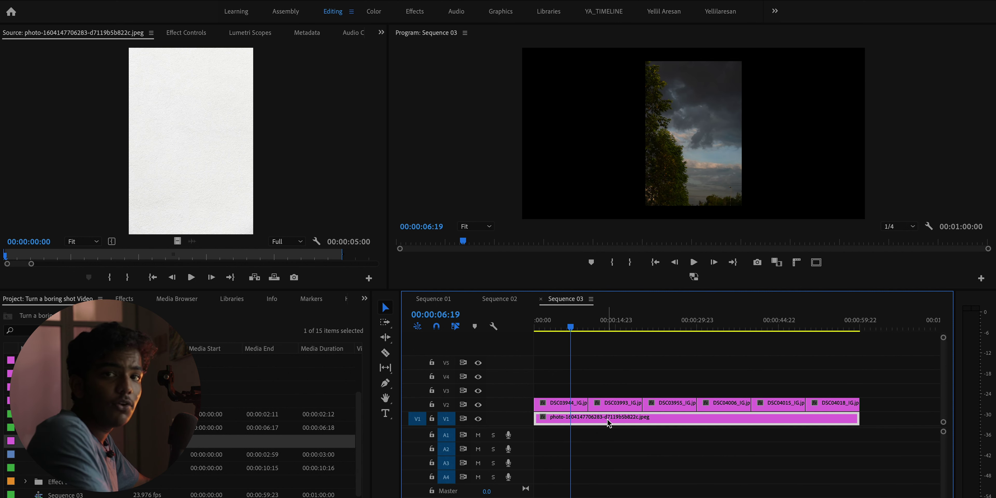
pyautogui.click(201, 35)
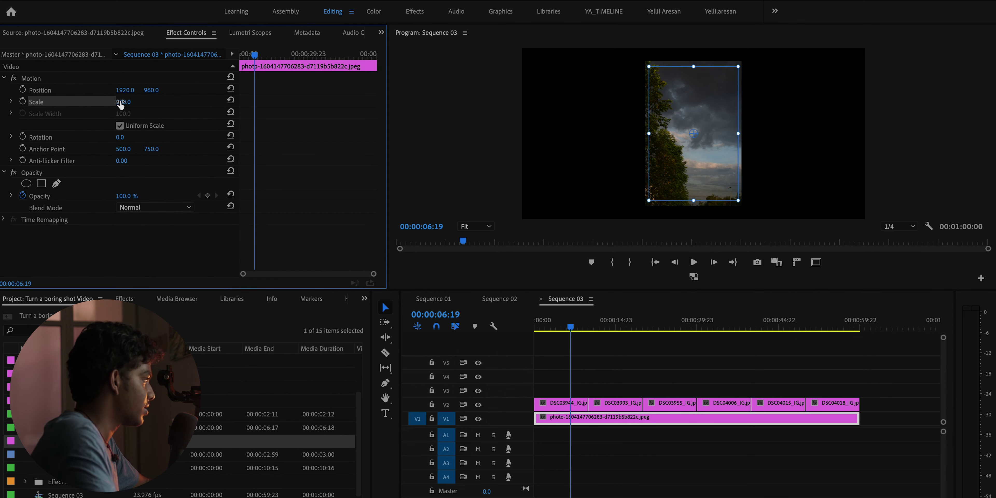
pyautogui.moveTo(123, 102); pyautogui.dragTo(219, 102)
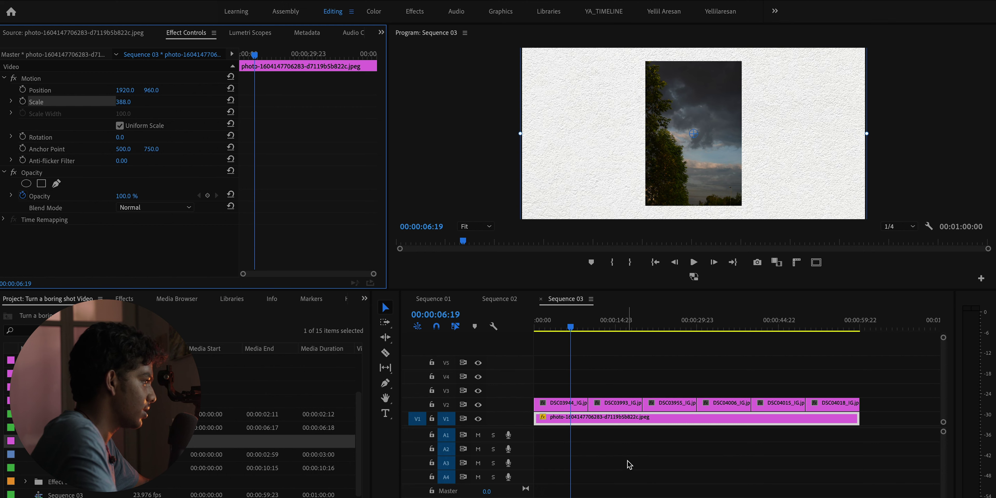
pyautogui.click(564, 404)
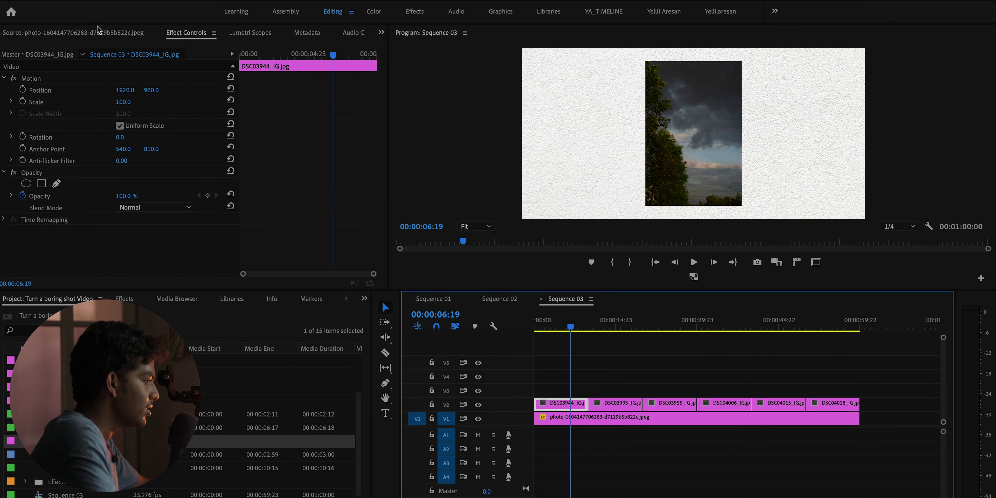
# Select the six V2 photo clips and nest them as Nested Sequence 04
pyautogui.click(87, 35)
pyautogui.moveTo(753, 329); pyautogui.dragTo(563, 350)
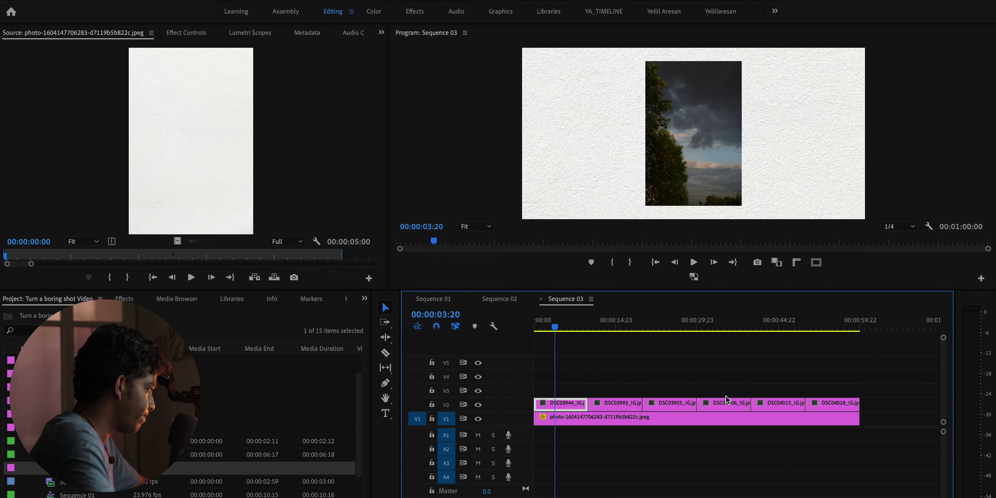
pyautogui.moveTo(813, 389); pyautogui.dragTo(567, 408)
pyautogui.rightClick(566, 408)
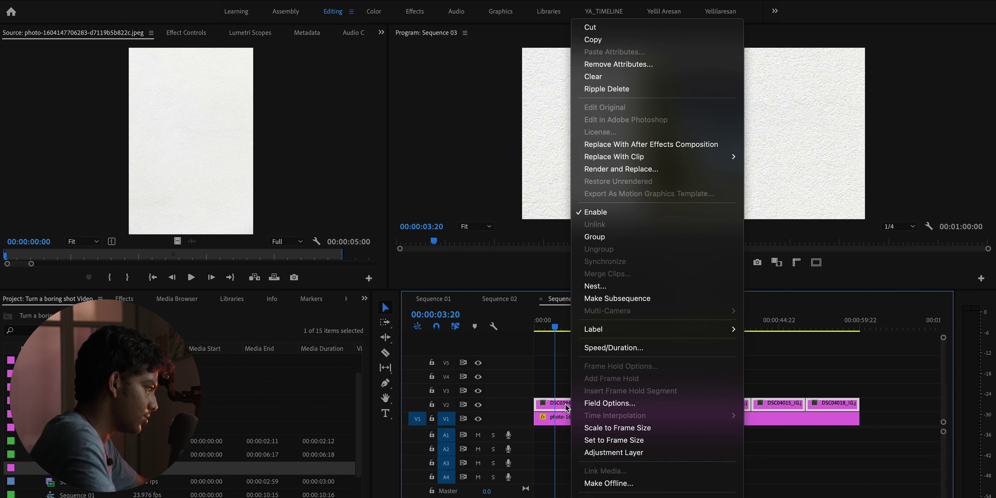
pyautogui.click(595, 287)
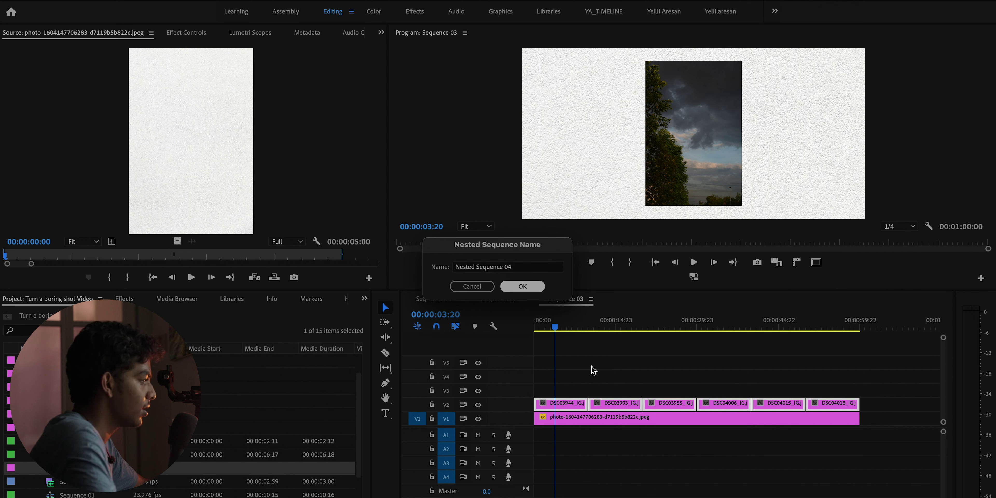
pyautogui.press('Return')
pyautogui.click(600, 399)
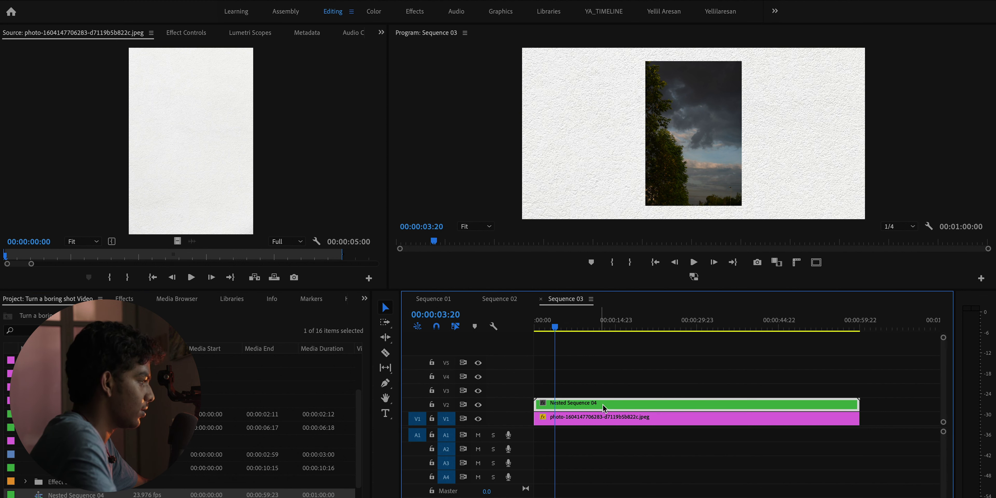
# Apply the Transform effect to Nested Sequence 04
pyautogui.hotkey('shift', '7')
pyautogui.write('tra')
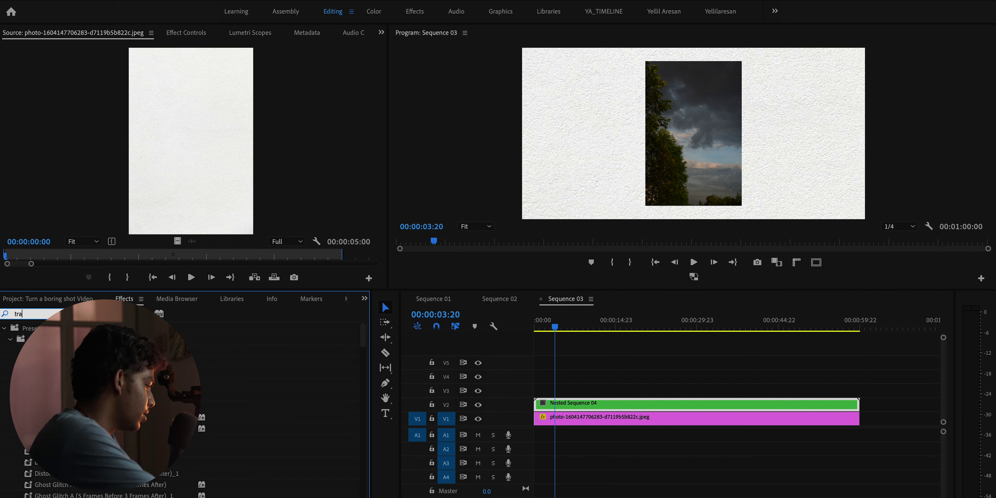
pyautogui.write('bsnsform')
pyautogui.moveTo(553, 374); pyautogui.dragTo(588, 407)
pyautogui.click(250, 33)
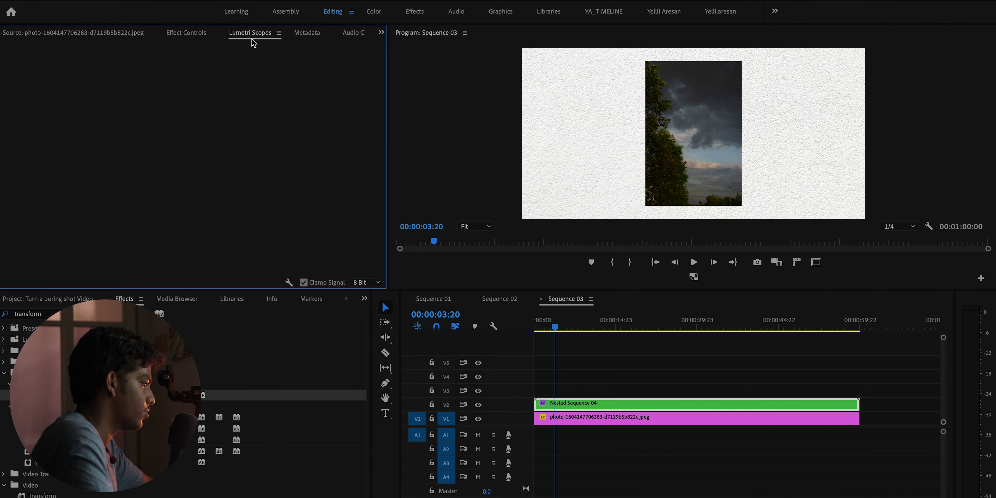
pyautogui.click(188, 33)
pyautogui.scroll(-5, 270, 134)
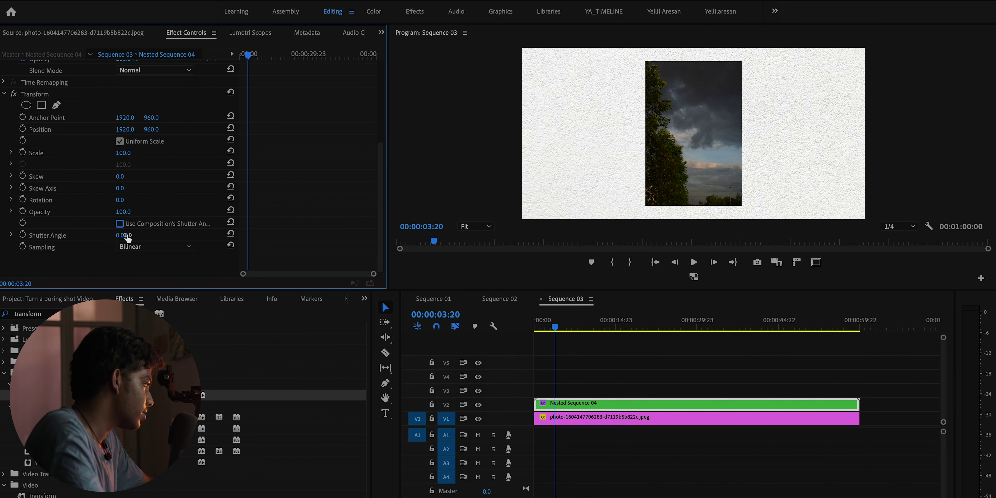
# Set the Transform Shutter Angle to 180 and return to the clip start to edit Scale
pyautogui.click(126, 234)
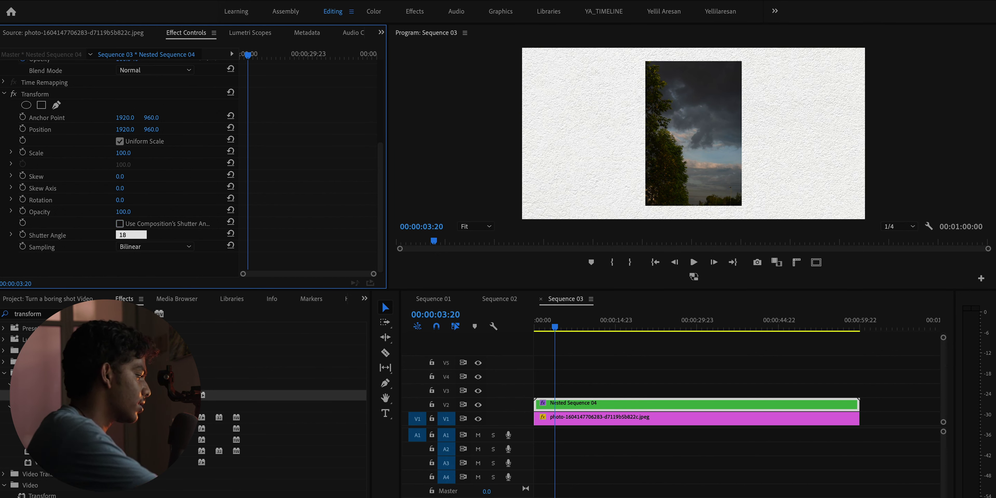
pyautogui.write('180')
pyautogui.press('Return')
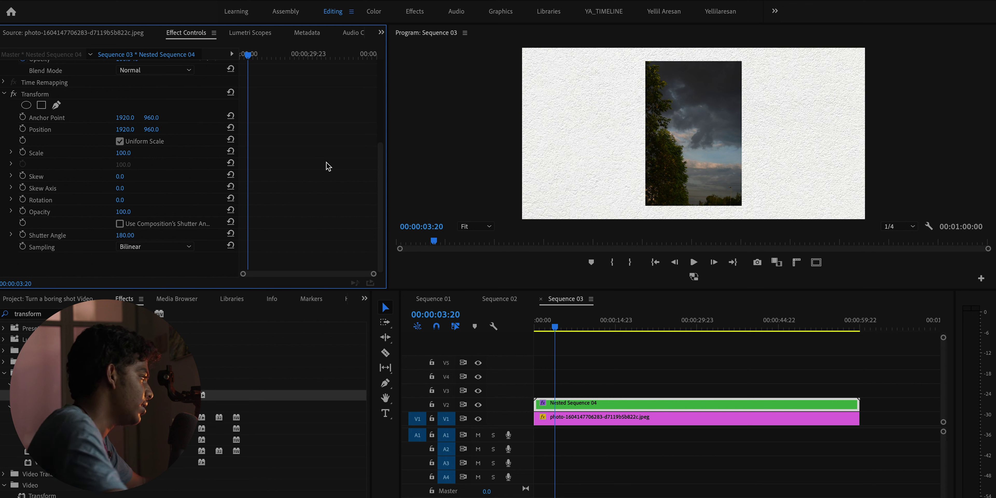
pyautogui.moveTo(565, 328)
pyautogui.mouseDown()
pyautogui.moveTo(805, 330)
pyautogui.moveTo(548, 331)
pyautogui.mouseUp()
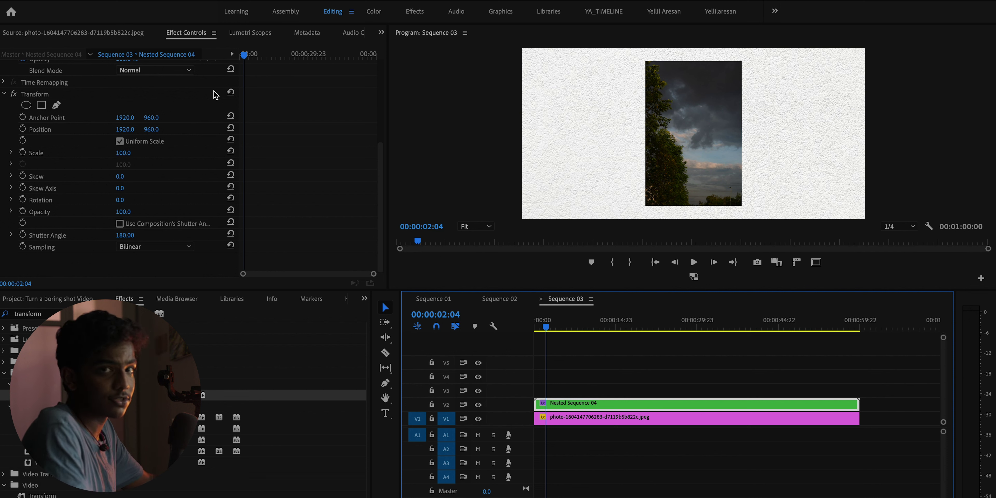
pyautogui.moveTo(244, 55); pyautogui.dragTo(240, 55)
pyautogui.click(124, 153)
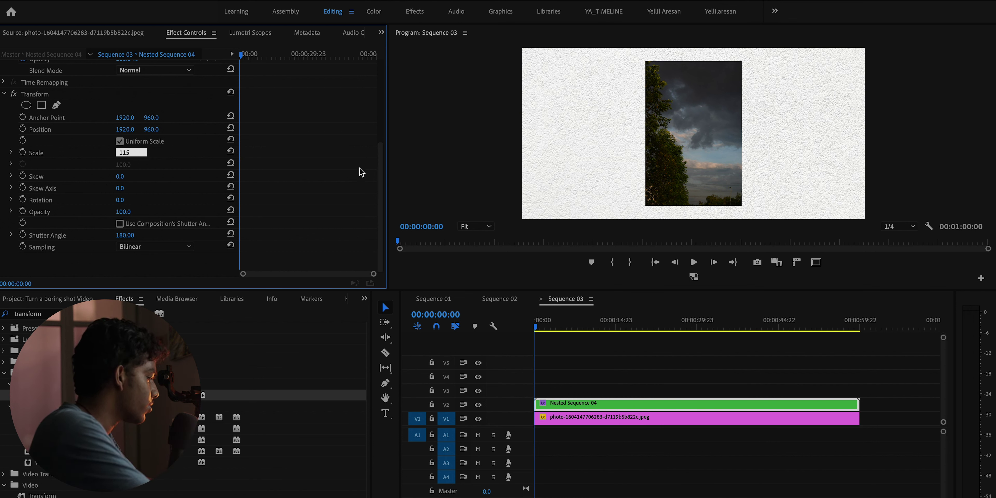
# Keyframe Scale at 115 at 00:00 and at 95 at a later point
pyautogui.press('Return')
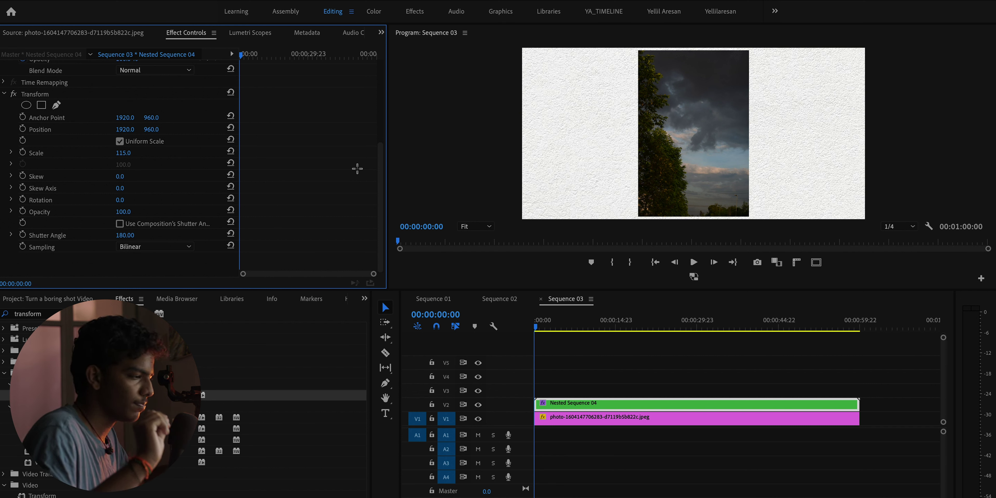
pyautogui.click(22, 153)
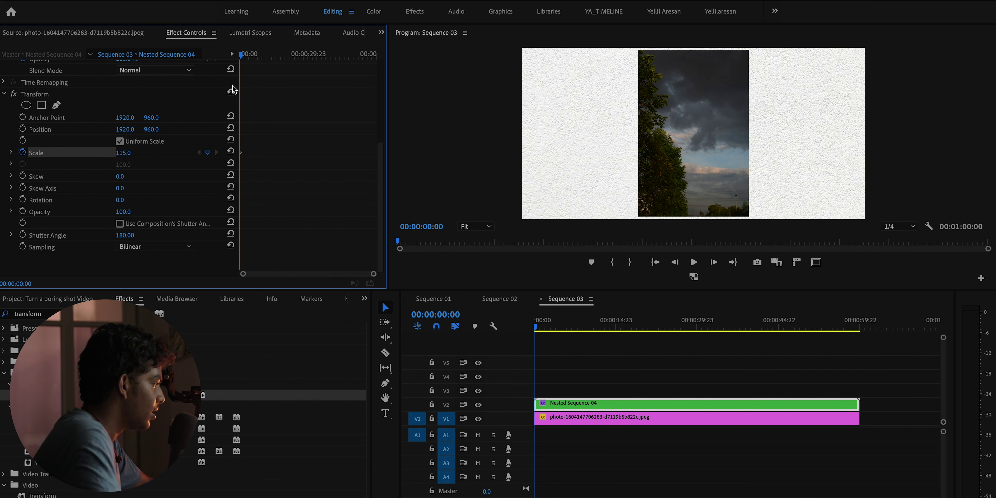
pyautogui.click(263, 57)
pyautogui.click(287, 56)
pyautogui.click(125, 153)
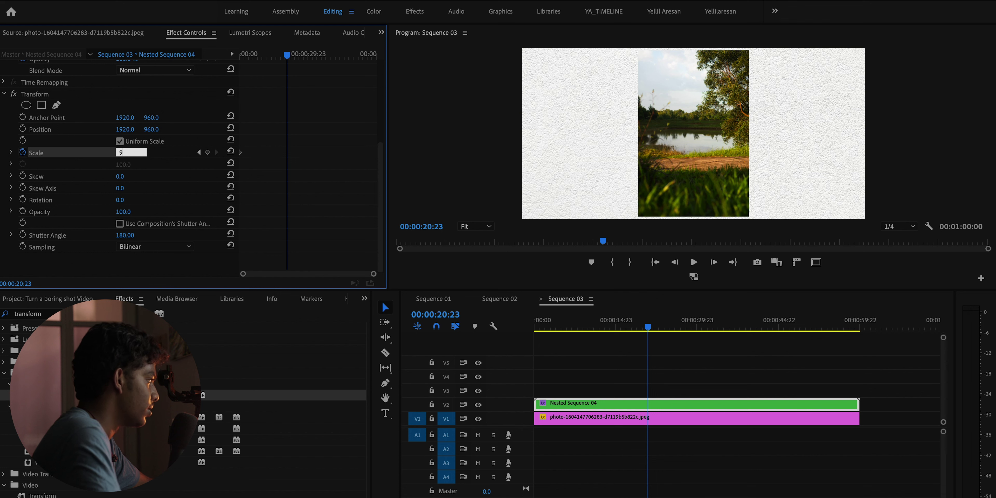
pyautogui.write('95')
pyautogui.press('Return')
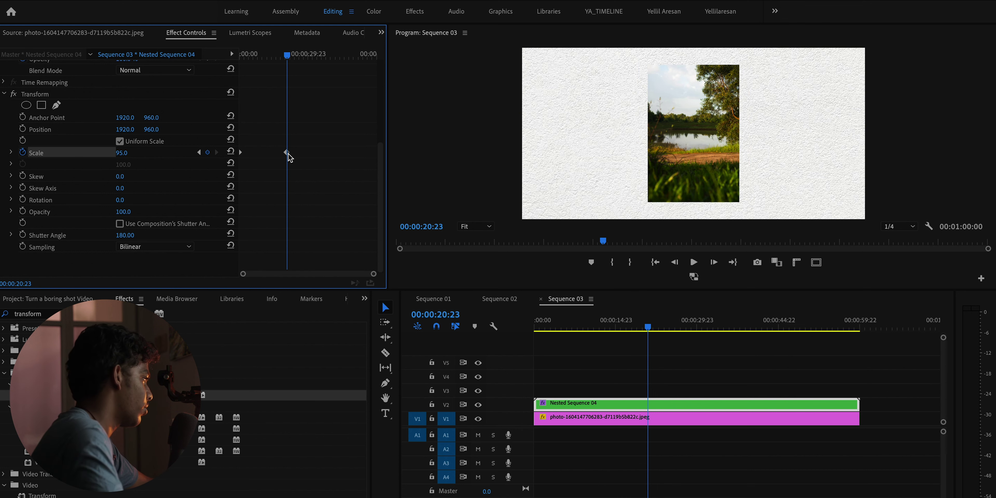
# Drag the 95 scale keyframe toward the clip's end and preview the zoom-out
pyautogui.moveTo(287, 153); pyautogui.dragTo(374, 155)
pyautogui.moveTo(656, 326); pyautogui.dragTo(858, 349)
pyautogui.moveTo(774, 350); pyautogui.dragTo(562, 343)
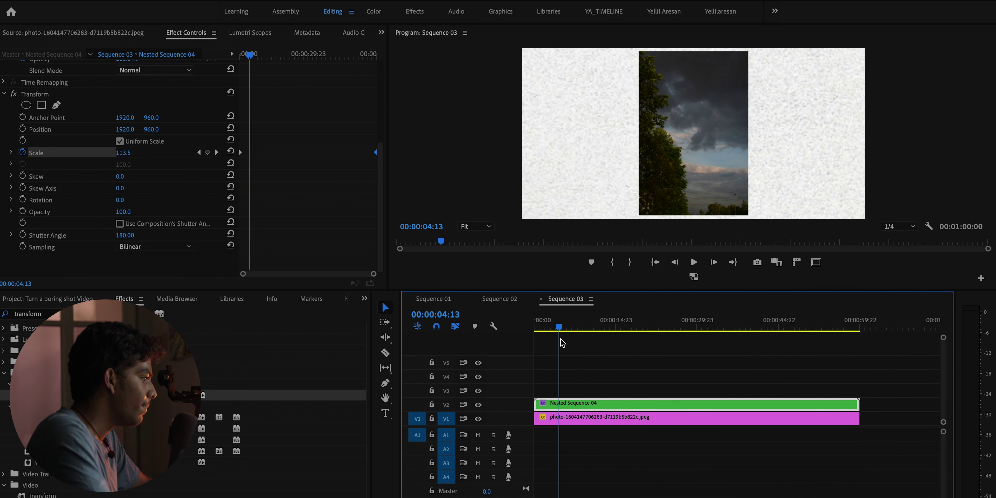
pyautogui.click(16, 314)
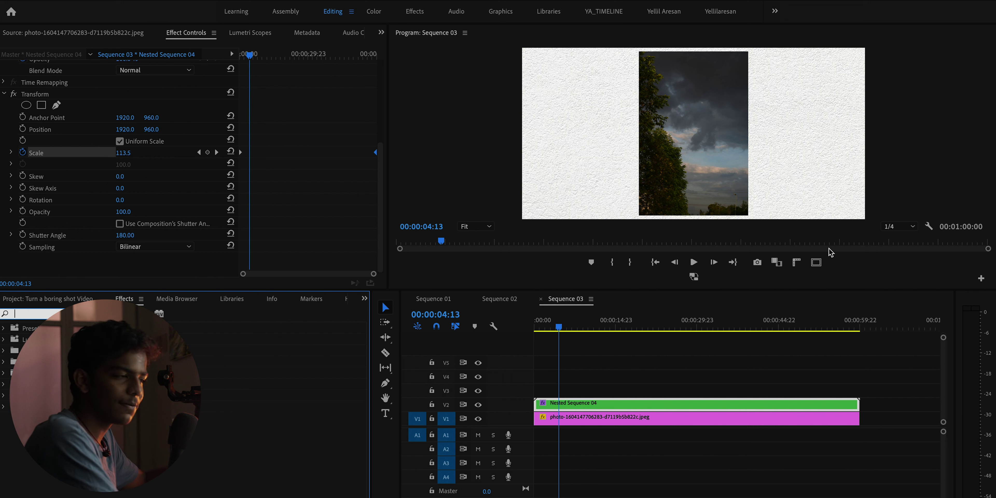
# Apply Basic 3D to Nested Sequence 04, try a swivel, and reset Swivel to 0°
pyautogui.write('basic 3d')
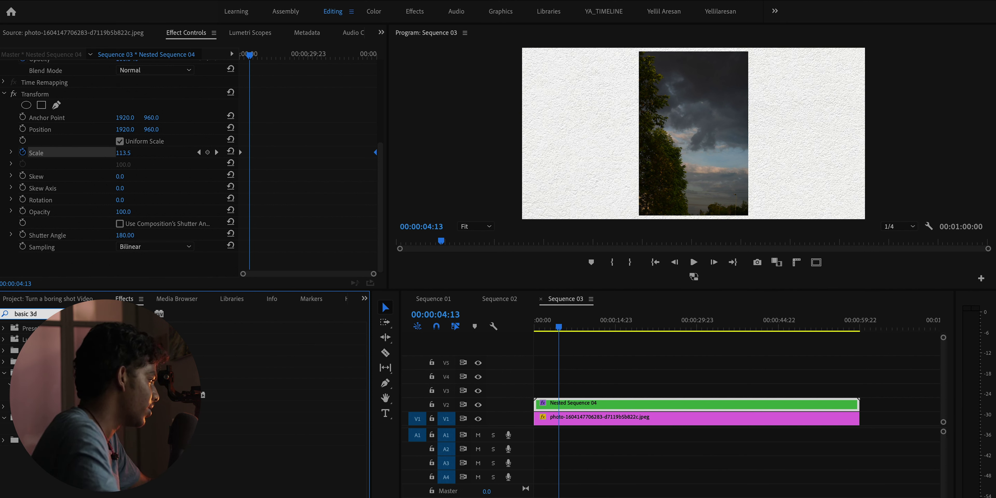
pyautogui.click(203, 394)
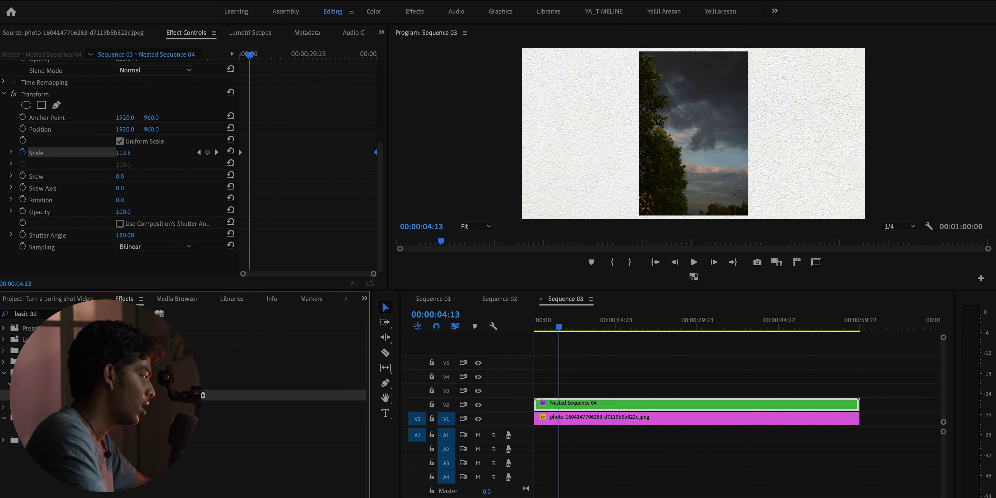
pyautogui.moveTo(580, 398); pyautogui.dragTo(583, 406)
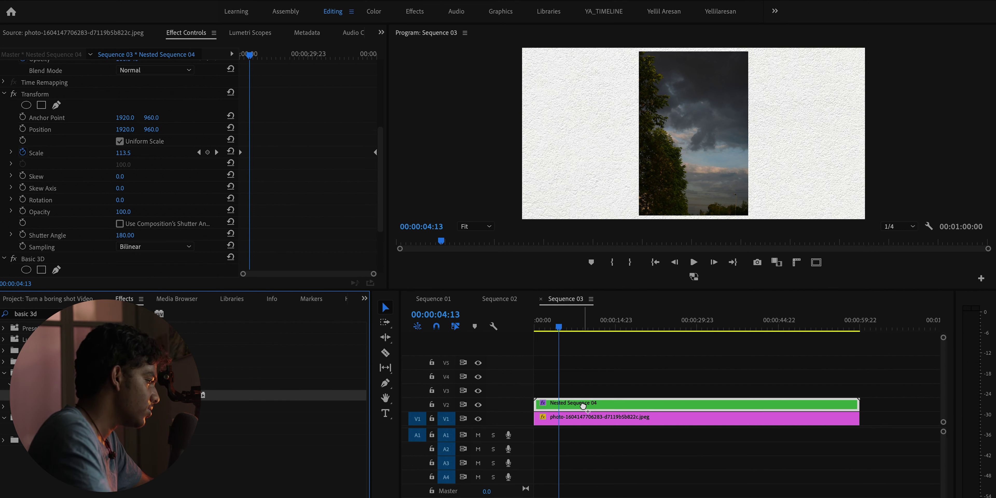
pyautogui.scroll(-3, 271, 144)
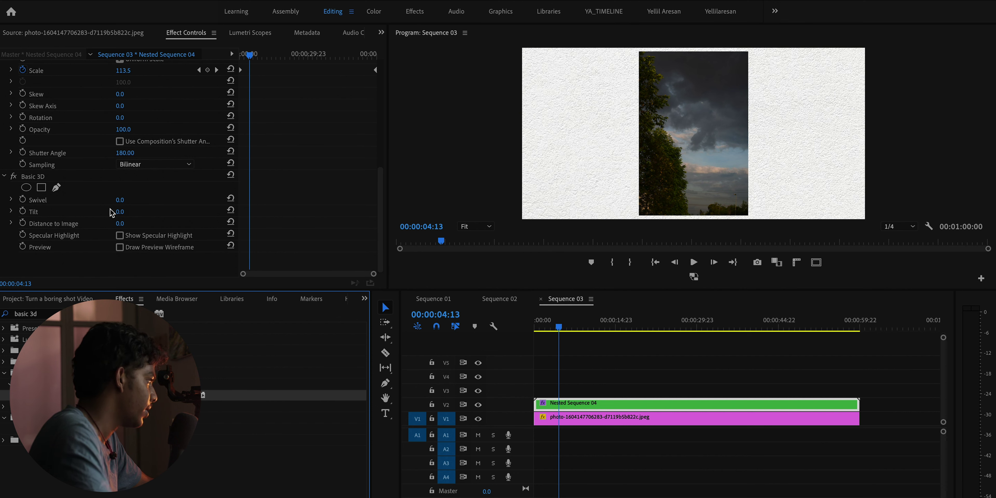
pyautogui.moveTo(121, 211); pyautogui.dragTo(129, 199)
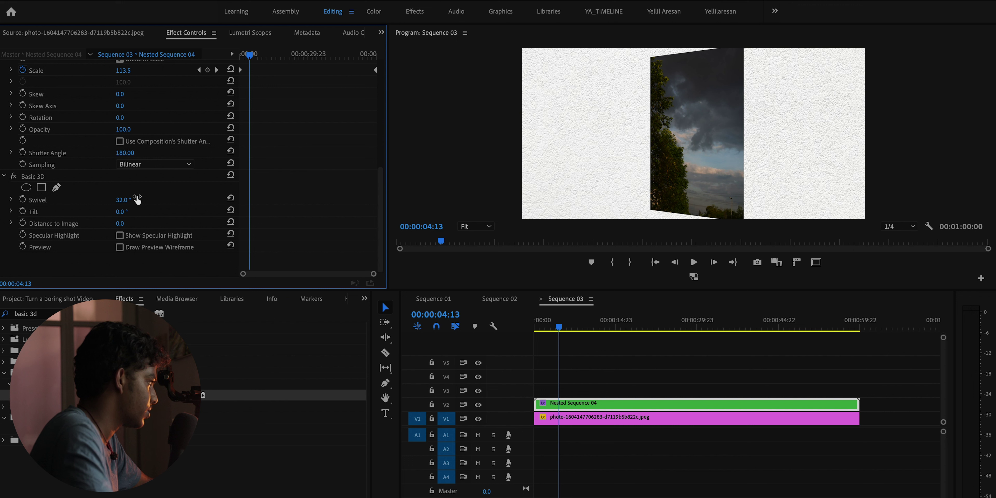
pyautogui.click(231, 198)
pyautogui.moveTo(246, 50); pyautogui.dragTo(227, 58)
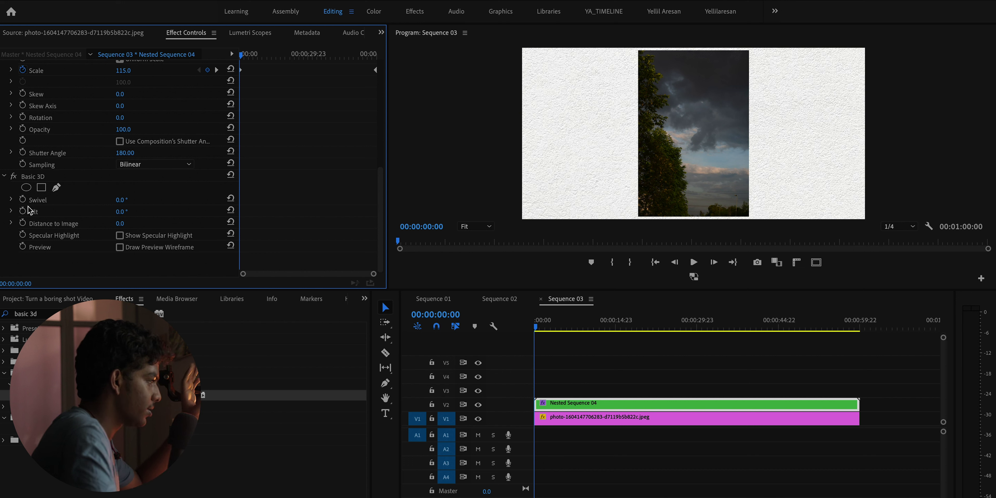
# Keyframe Swivel at about 17° at the start and 0° near the clip's end
pyautogui.click(22, 199)
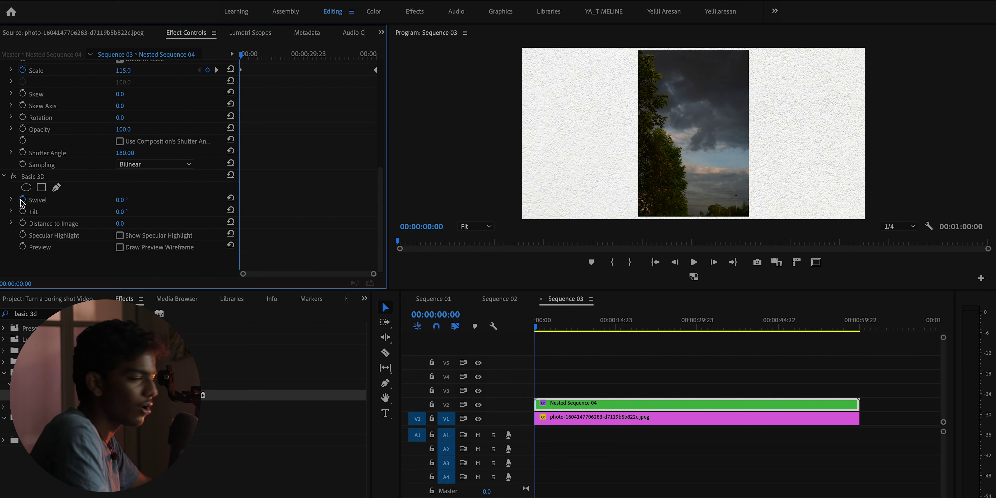
pyautogui.moveTo(122, 200); pyautogui.dragTo(130, 200)
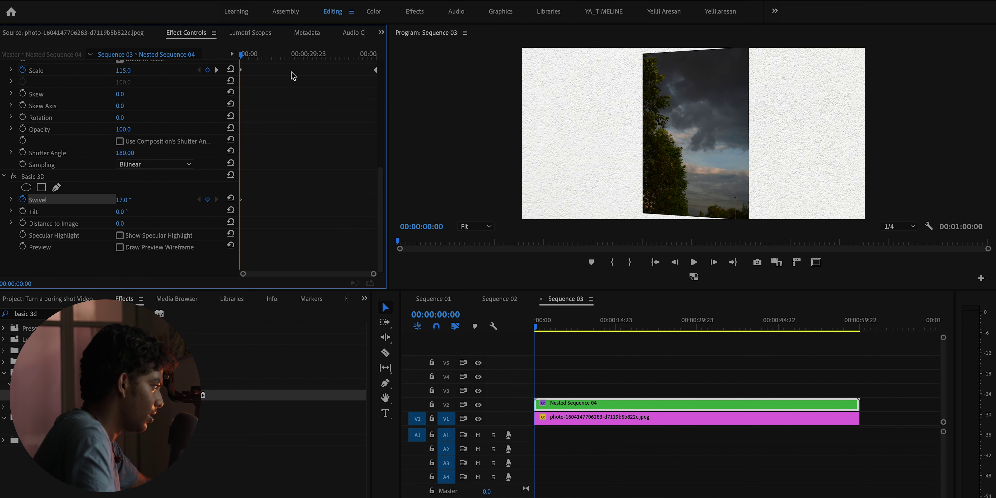
pyautogui.click(298, 56)
pyautogui.click(124, 201)
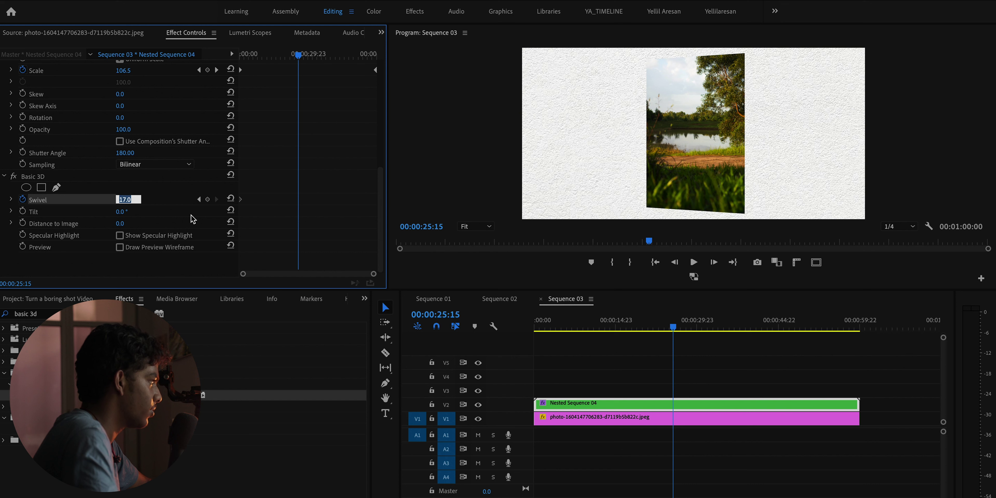
pyautogui.write('0')
pyautogui.press('Return')
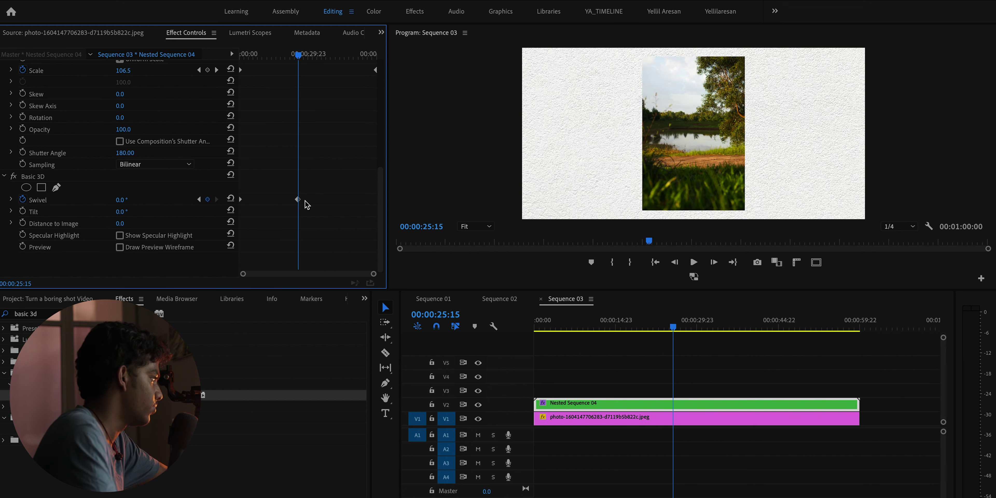
pyautogui.moveTo(299, 204); pyautogui.dragTo(545, 216)
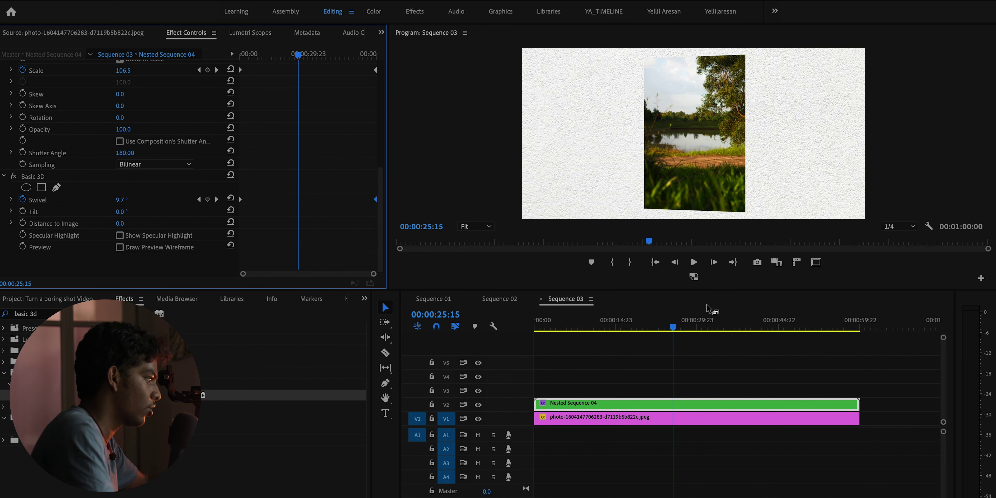
pyautogui.moveTo(660, 327); pyautogui.dragTo(628, 327)
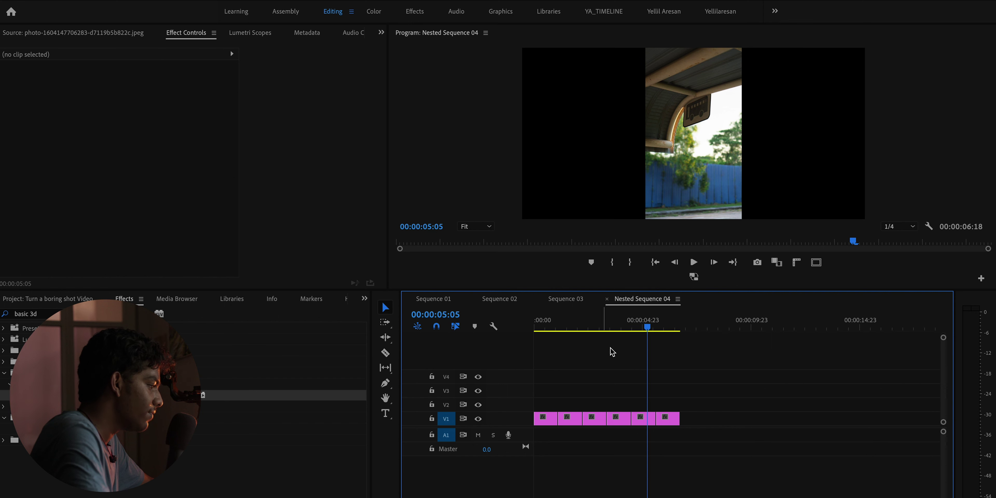
# Return to the sequence start and search the effects for 'dip to wh'
pyautogui.moveTo(641, 326); pyautogui.dragTo(535, 326)
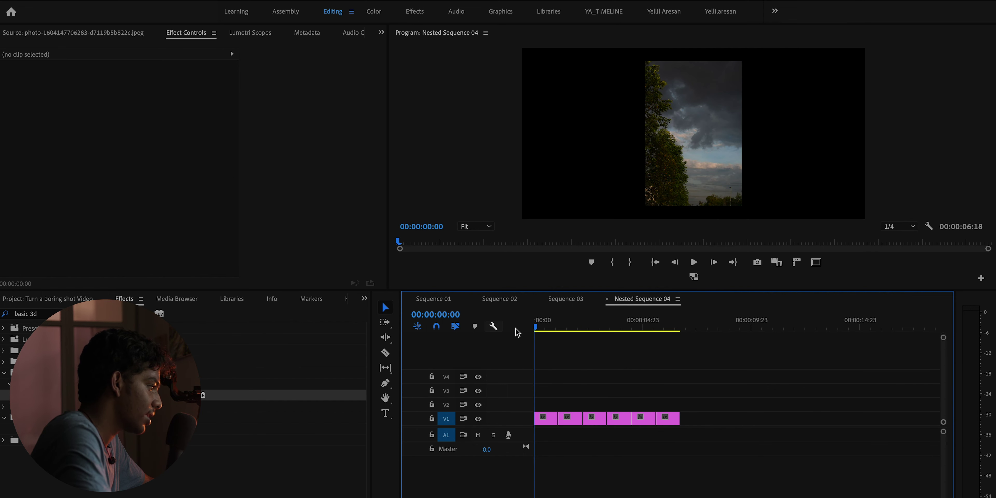
pyautogui.press('=')
pyautogui.hotkey('shift', '7')
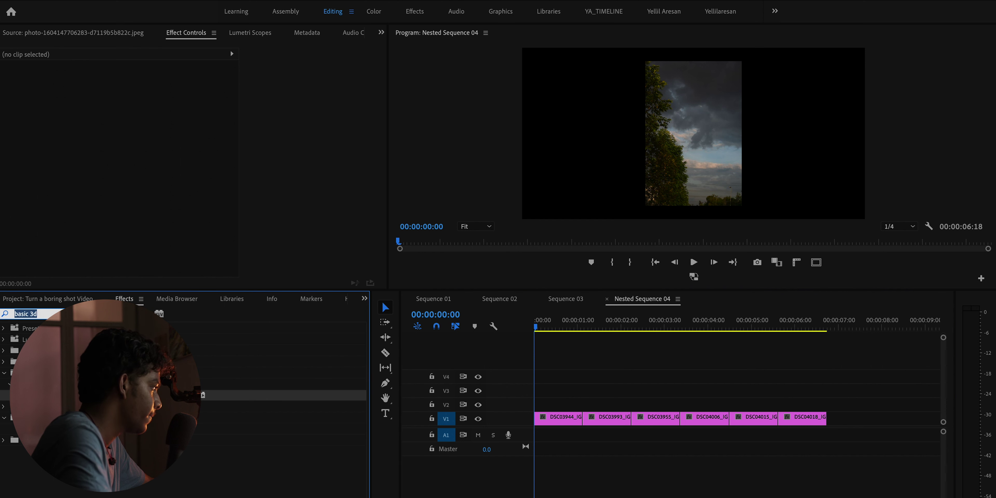
pyautogui.write('dip ')
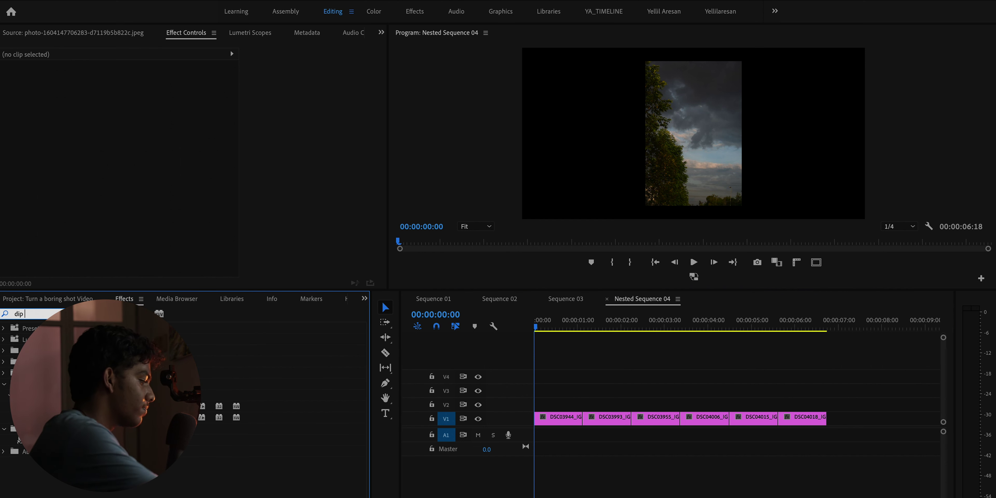
pyautogui.write('to white')
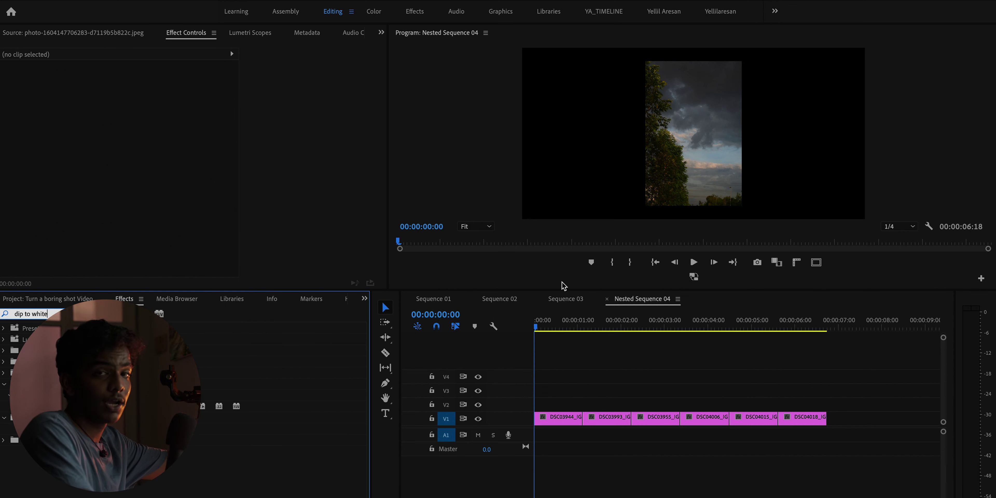
# Add Dip to White at the first photo's start and at each of the four cuts between photos
pyautogui.click(58, 406)
pyautogui.moveTo(58, 407); pyautogui.dragTo(542, 421)
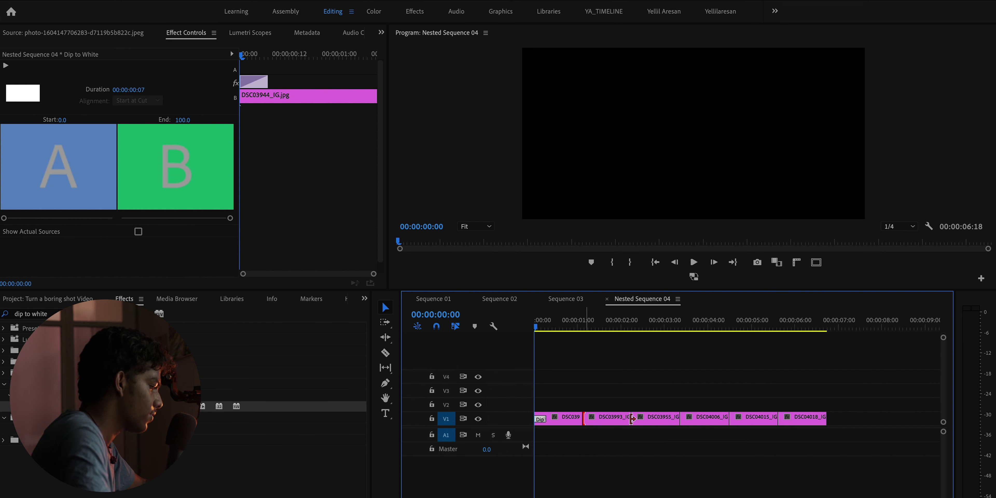
pyautogui.keyDown('shift'); pyautogui.click(631, 419); pyautogui.keyUp('shift')
pyautogui.hotkey('ctrl', 'd')
pyautogui.click(683, 419)
pyautogui.hotkey('ctrl', 'd')
pyautogui.click(732, 419)
pyautogui.hotkey('ctrl', 'd')
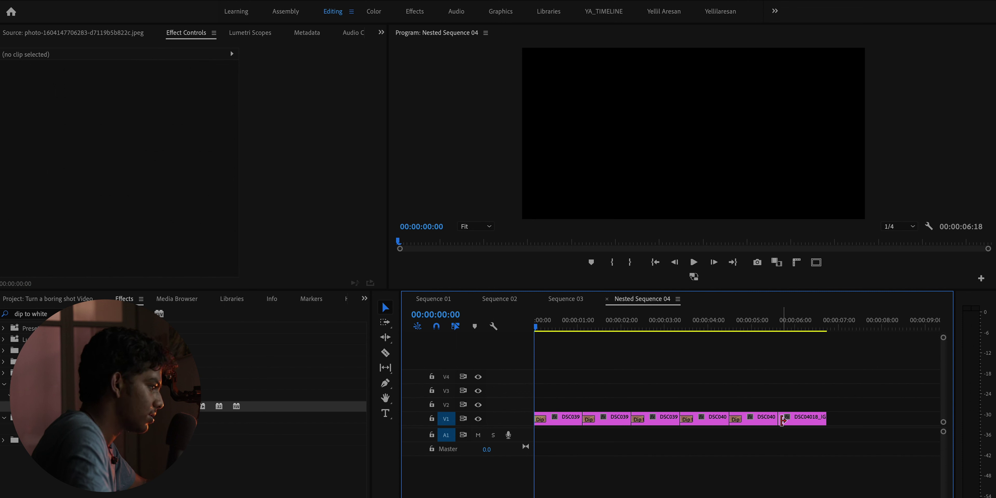
pyautogui.click(782, 420)
pyautogui.hotkey('ctrl', 'd')
# Play back Nested Sequence 04 to check the dips, then preview Sequence 03
pyautogui.press('space')
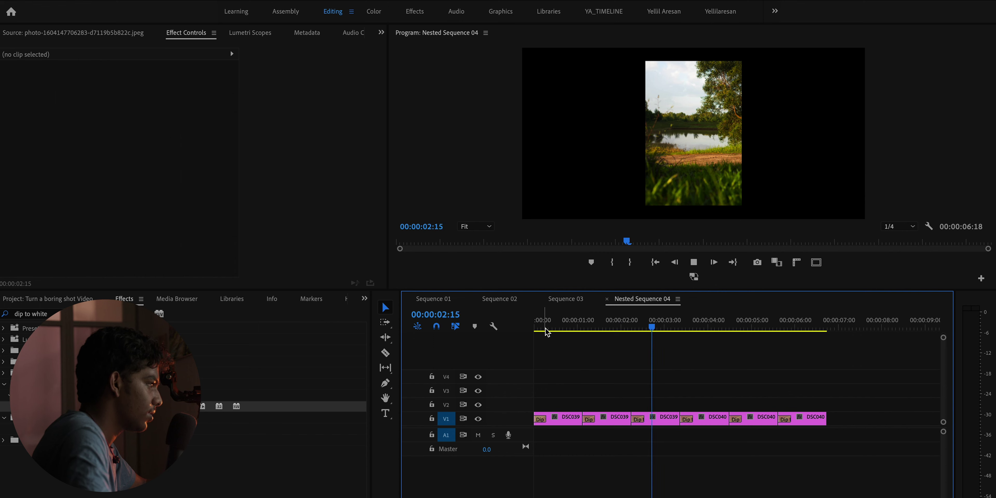
pyautogui.press('space')
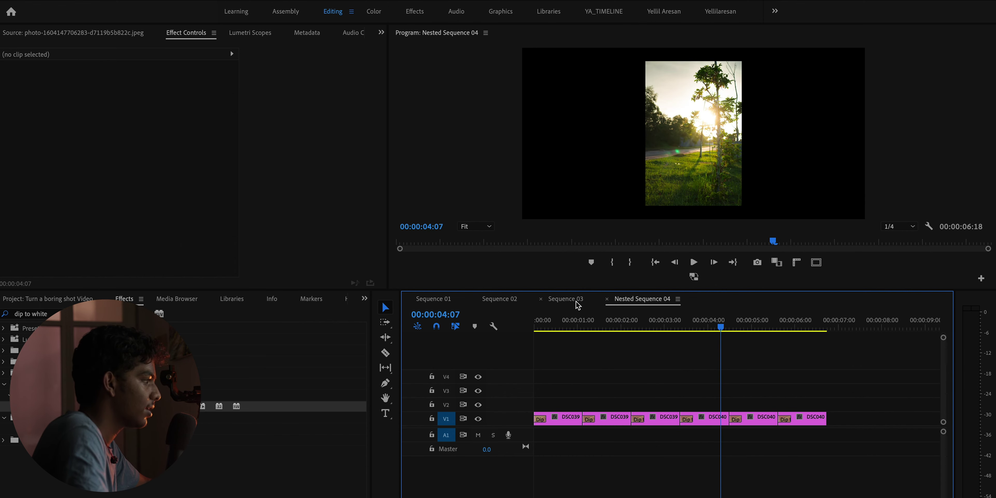
pyautogui.click(578, 305)
pyautogui.press('space')
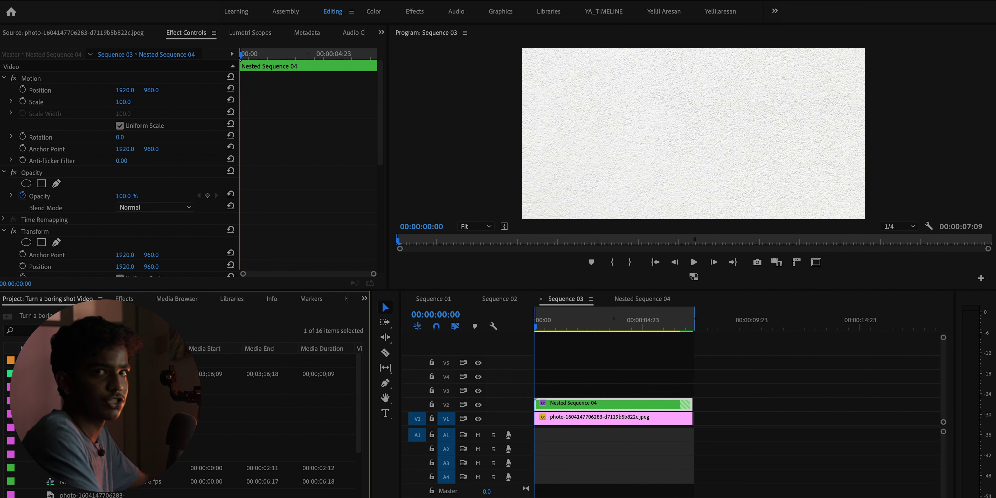
# Return to the Nested Sequence 04 timeline at its start and focus the Project panel
pyautogui.moveTo(552, 422); pyautogui.dragTo(576, 406)
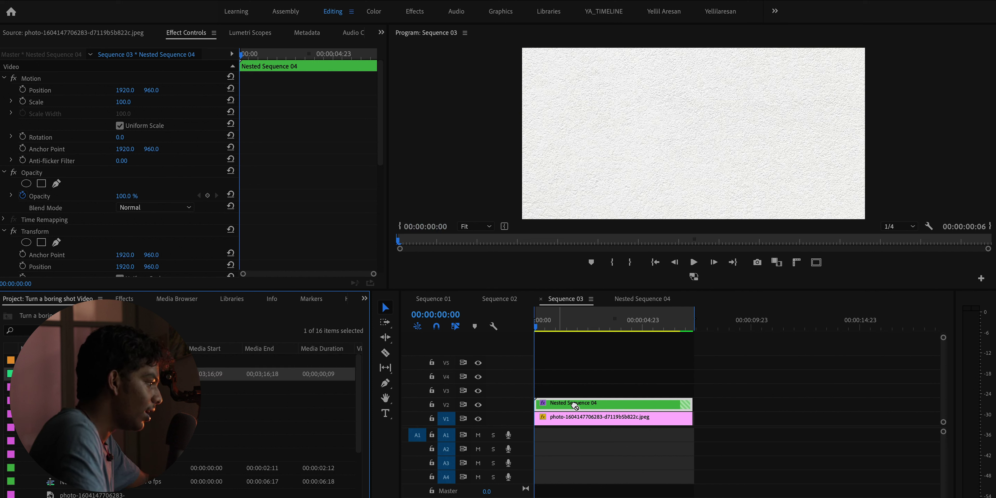
pyautogui.moveTo(577, 407); pyautogui.dragTo(576, 407)
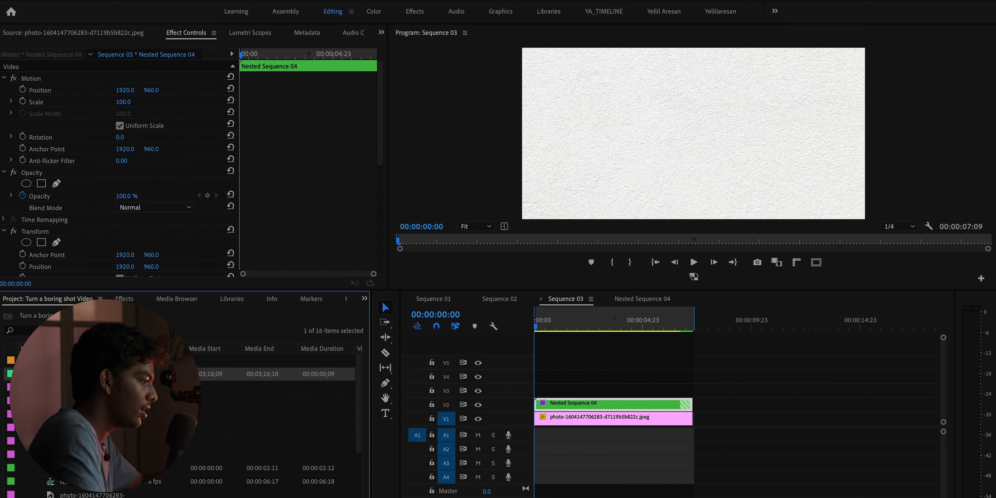
pyautogui.click(639, 302)
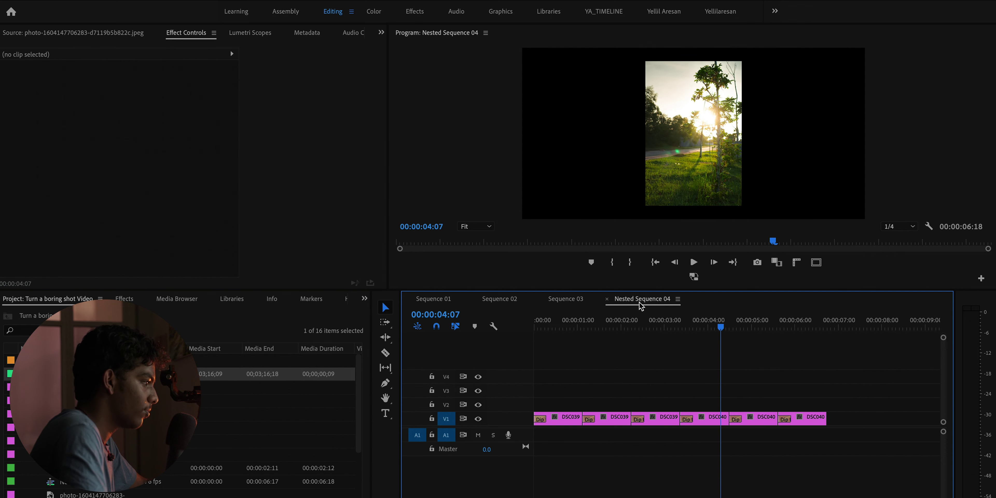
pyautogui.press('Up')
pyautogui.press('Up')
pyautogui.press('Up')
pyautogui.press('Up')
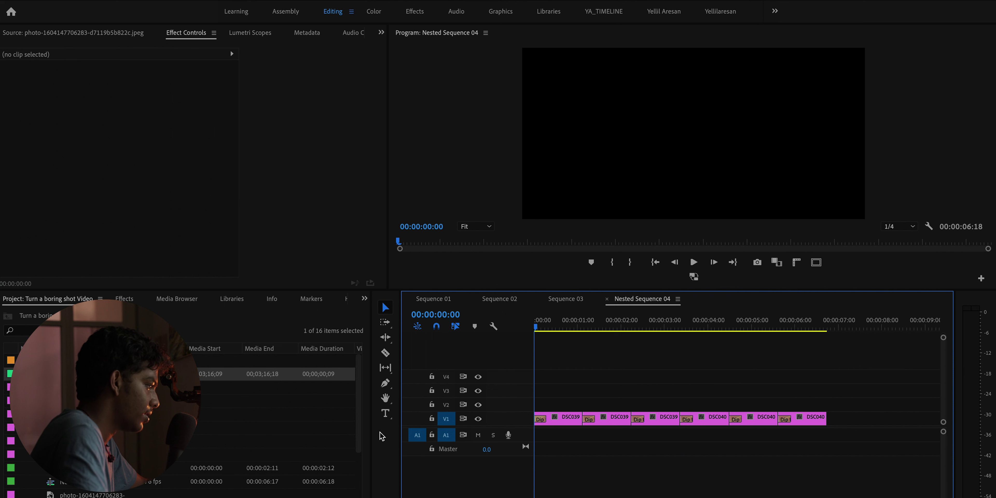
pyautogui.hotkey('shift', '1')
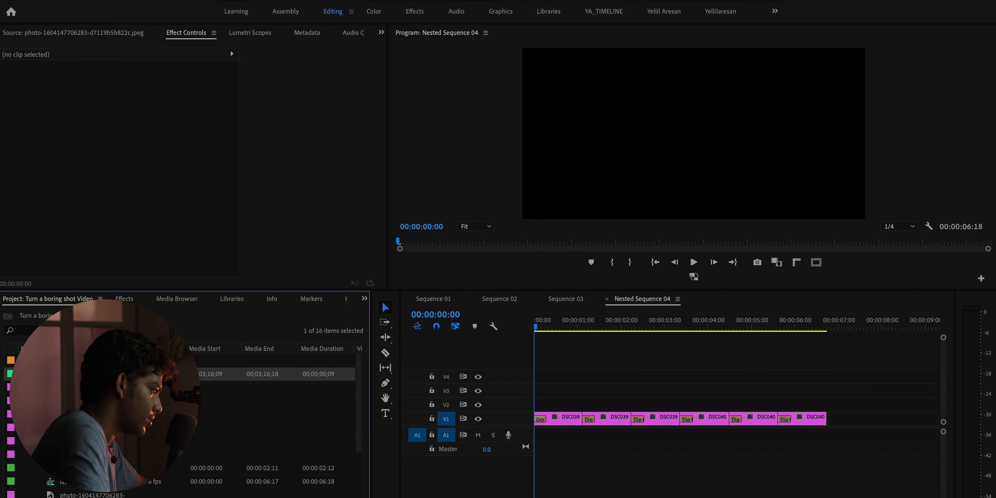
# Place CameraShutter.mp3 on A2 at the sequence start and at each photo change
pyautogui.moveTo(527, 471)
pyautogui.mouseDown()
pyautogui.moveTo(551, 474)
pyautogui.moveTo(530, 473)
pyautogui.mouseUp()
pyautogui.hotkey('shift', '3')
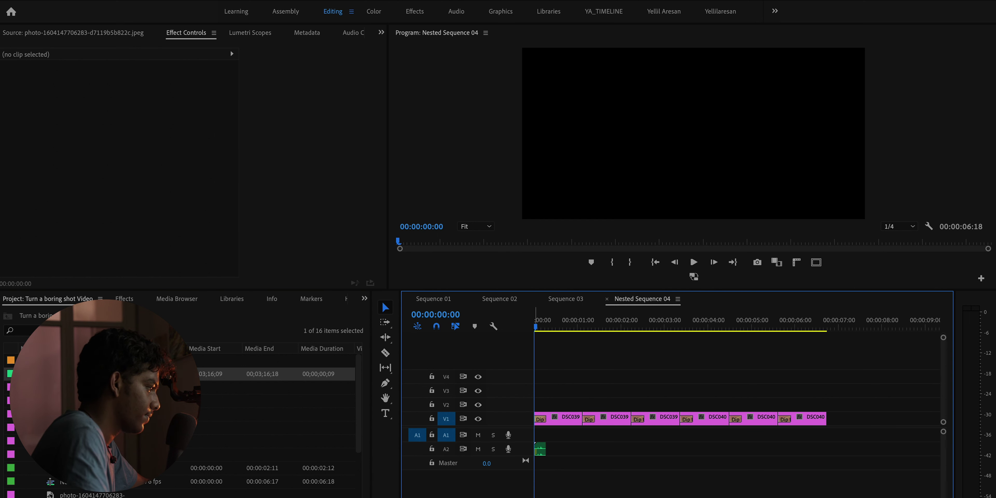
pyautogui.hotkey('shift', '1')
pyautogui.moveTo(584, 456); pyautogui.dragTo(588, 444)
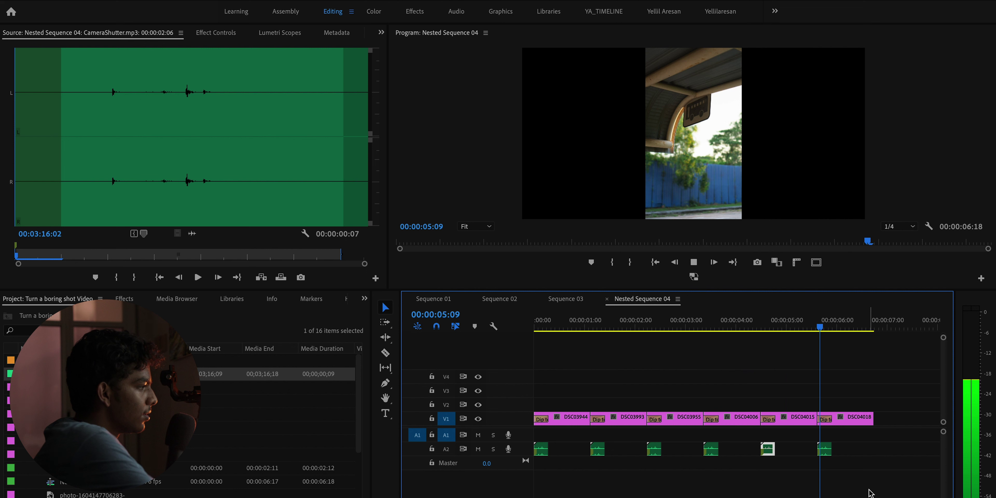
# Stop the preview, then select all six shutter sounds on A2 and cut them out
pyautogui.press('space')
pyautogui.moveTo(855, 466); pyautogui.dragTo(528, 439)
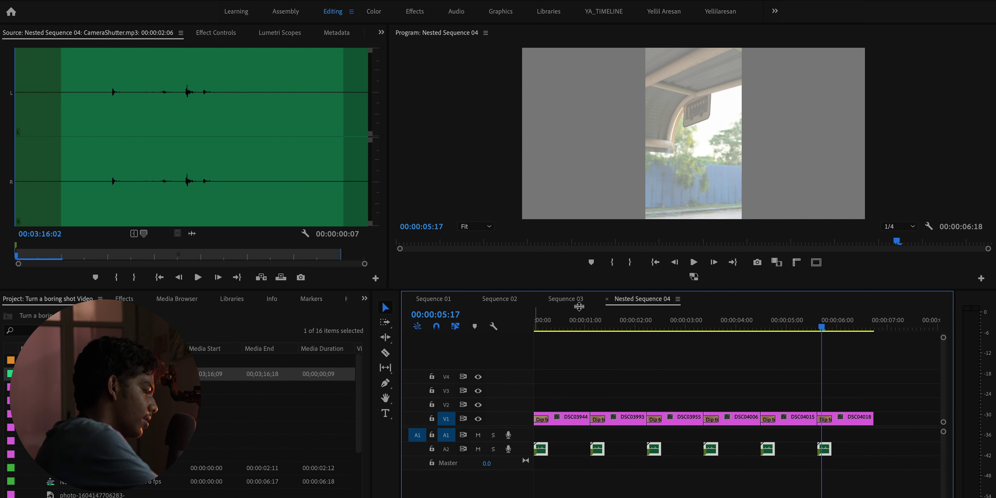
pyautogui.press('Delete')
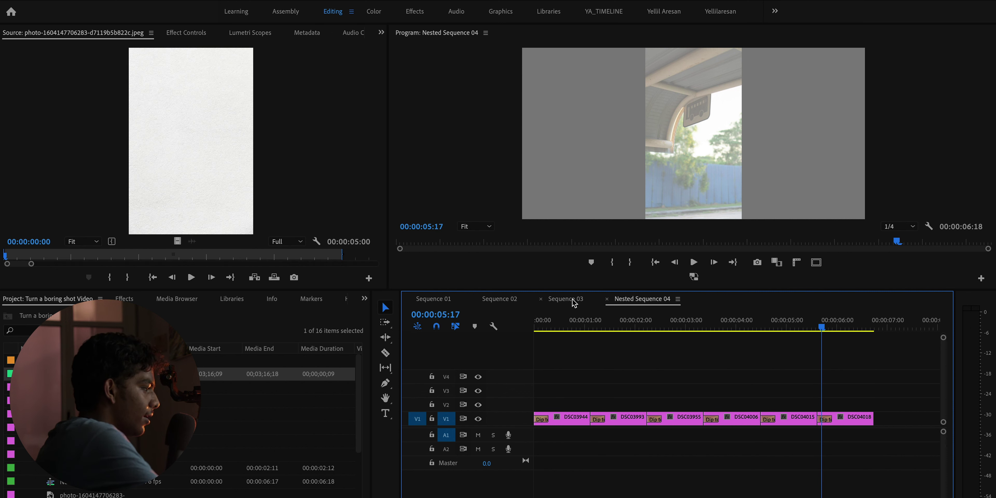
# Paste the six shutter sounds onto A1 in Sequence 03, then return to the start to preview
pyautogui.click(574, 299)
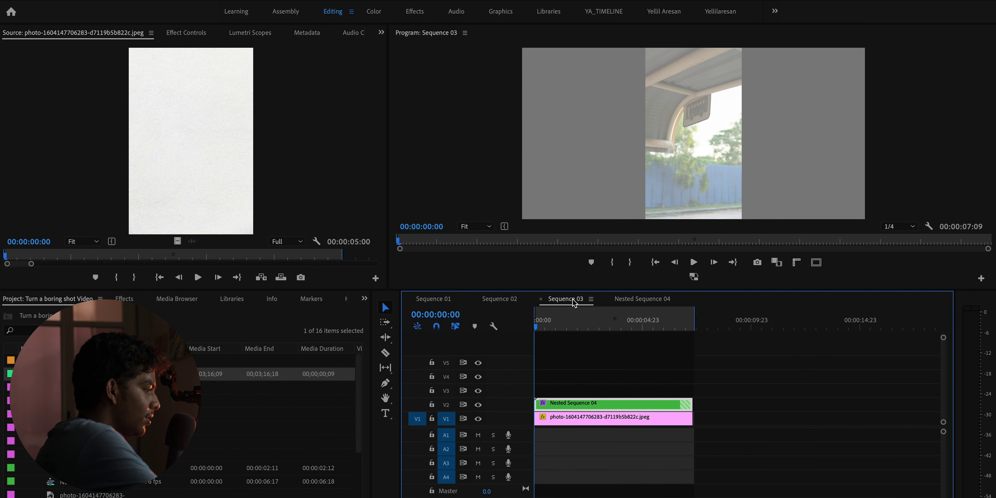
pyautogui.click(746, 388)
pyautogui.press('space')
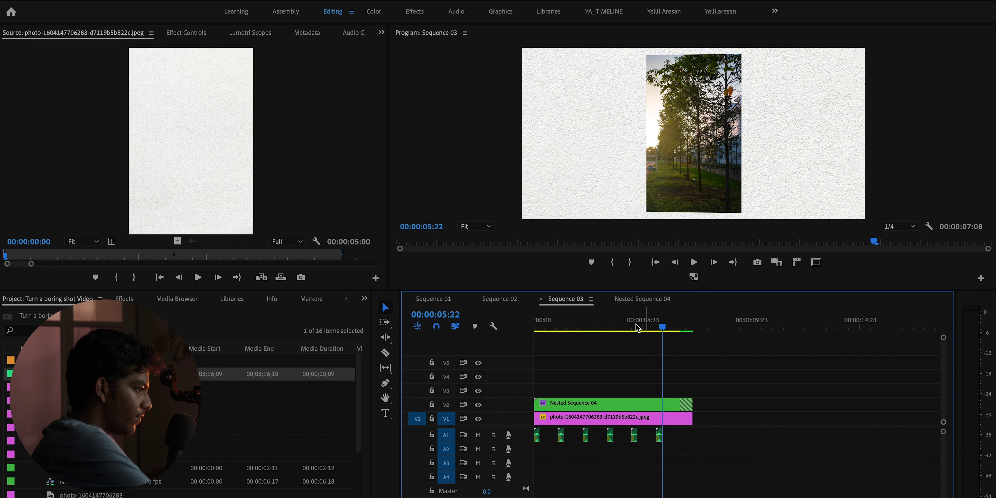
pyautogui.press('Home')
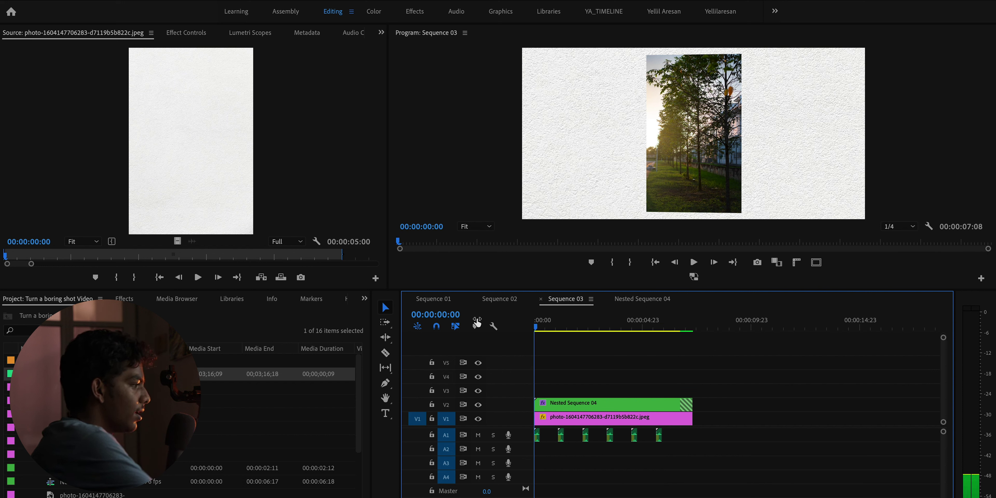